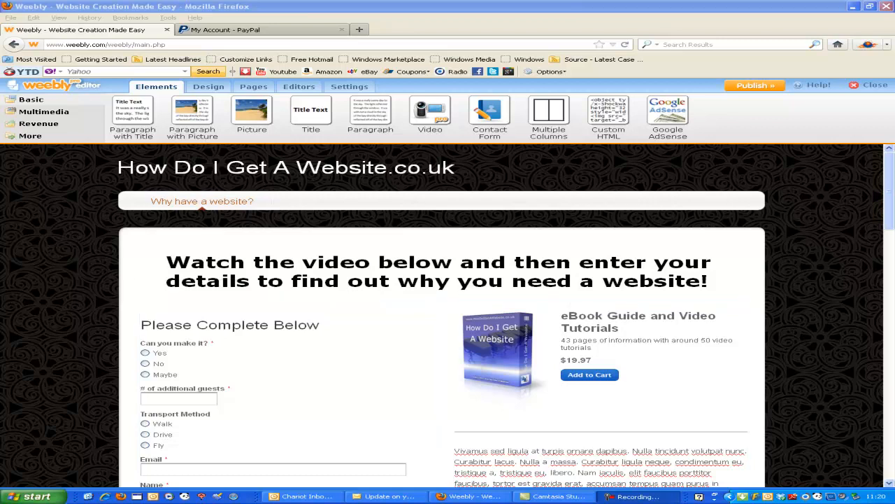
Open the HTML/CSS editor for the website's design theme.
{"action": "left_click_drag", "start_coordinate": [887, 173], "coordinate": [894, 433]}
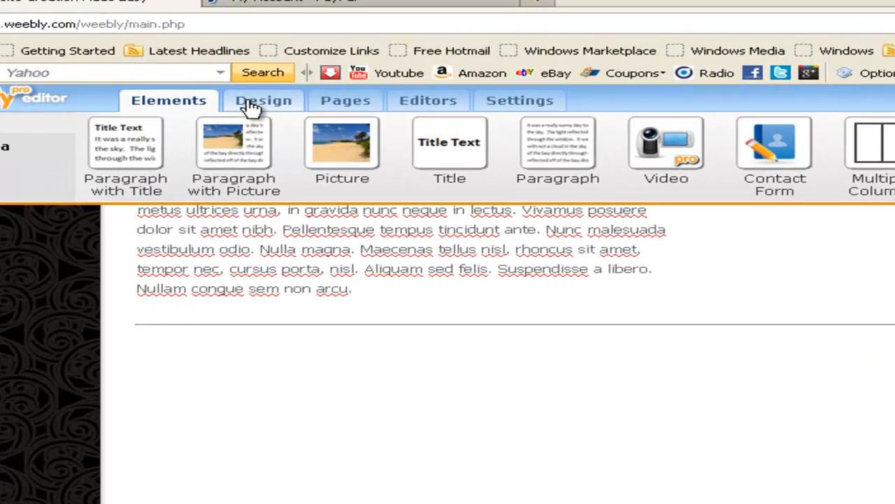
{"action": "left_click", "coordinate": [201, 88]}
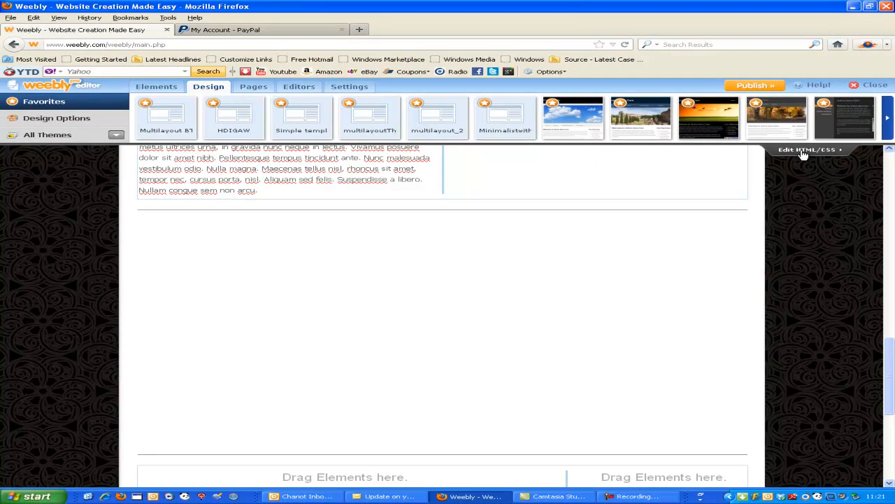
{"action": "left_click", "coordinate": [803, 151]}
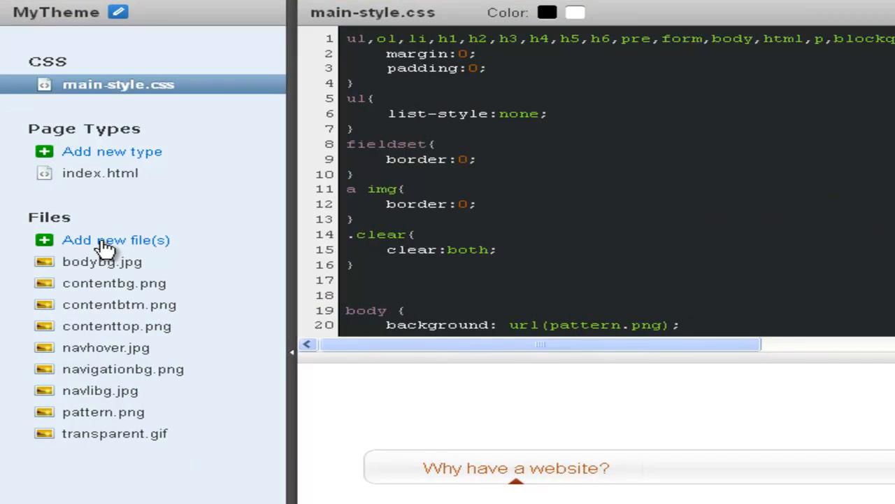
Upload the Buy Now Button image to the theme's files and open its file details.
{"action": "left_click", "coordinate": [104, 241]}
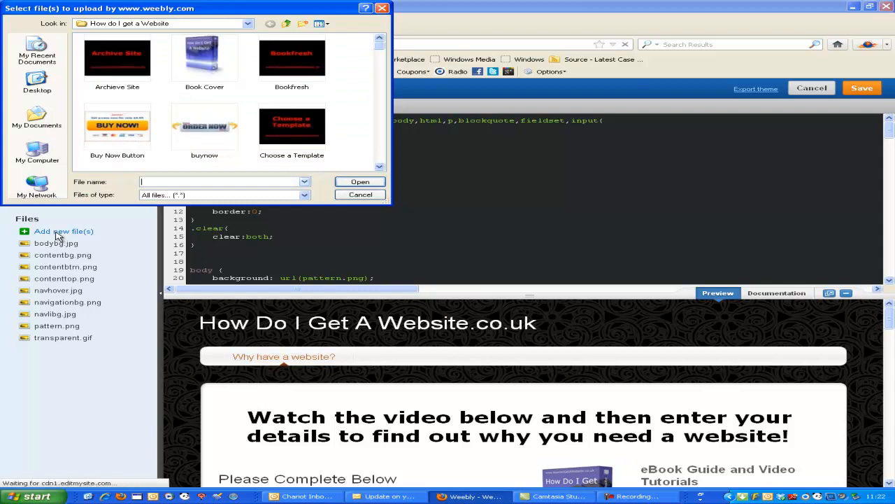
{"action": "double_click", "coordinate": [119, 133]}
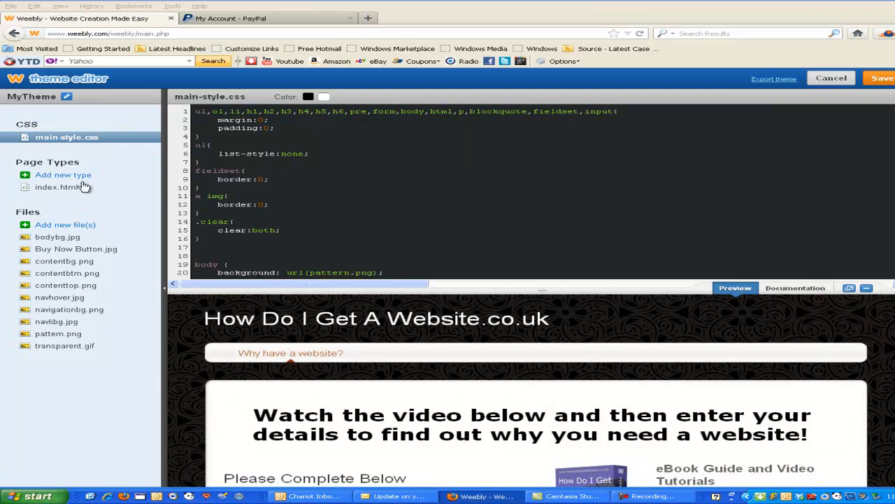
{"action": "left_click", "coordinate": [55, 252]}
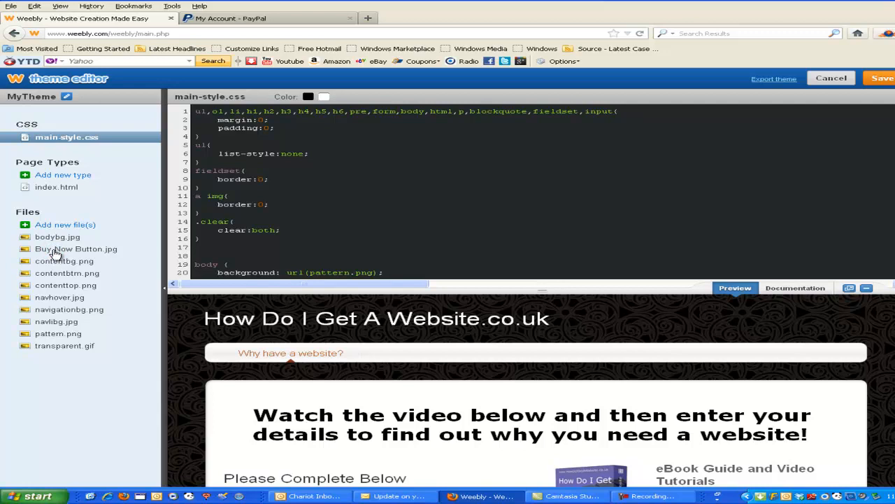
{"action": "left_click", "coordinate": [56, 254]}
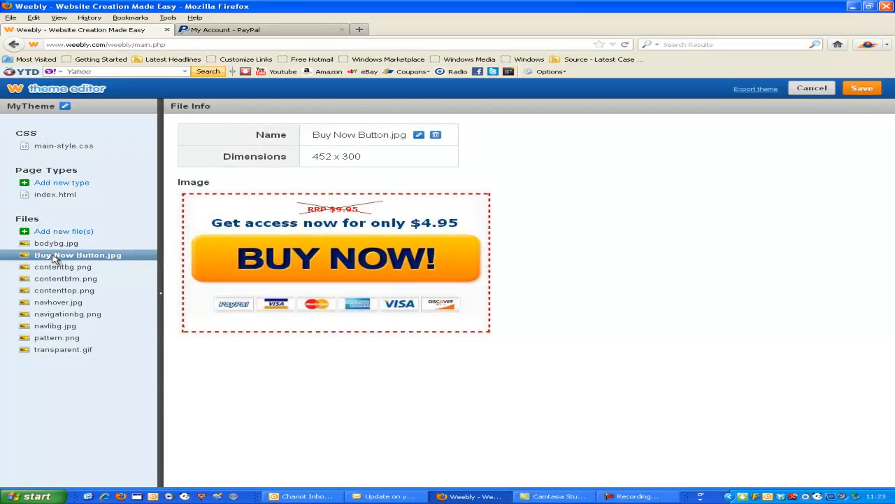
Save the theme under the name WHAW and copy the image location of the uploaded Buy Now picture.
{"action": "left_click", "coordinate": [860, 91]}
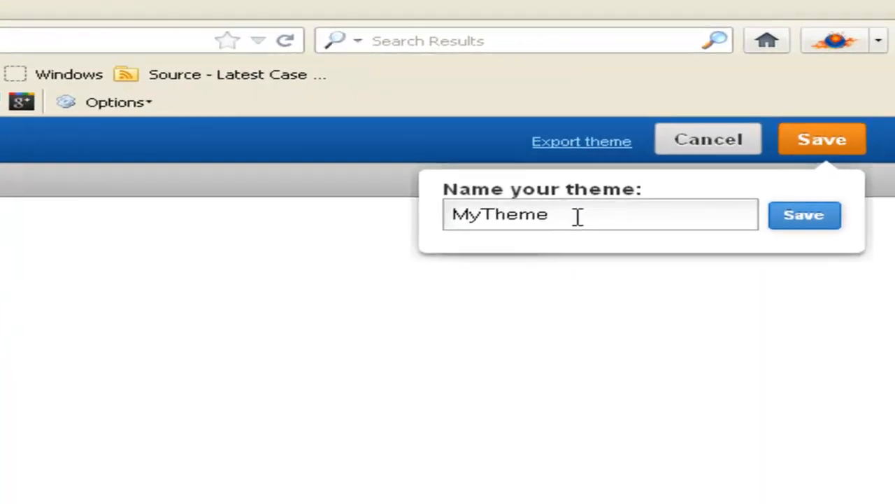
{"action": "left_click", "coordinate": [576, 216]}
{"action": "double_click", "coordinate": [448, 219]}
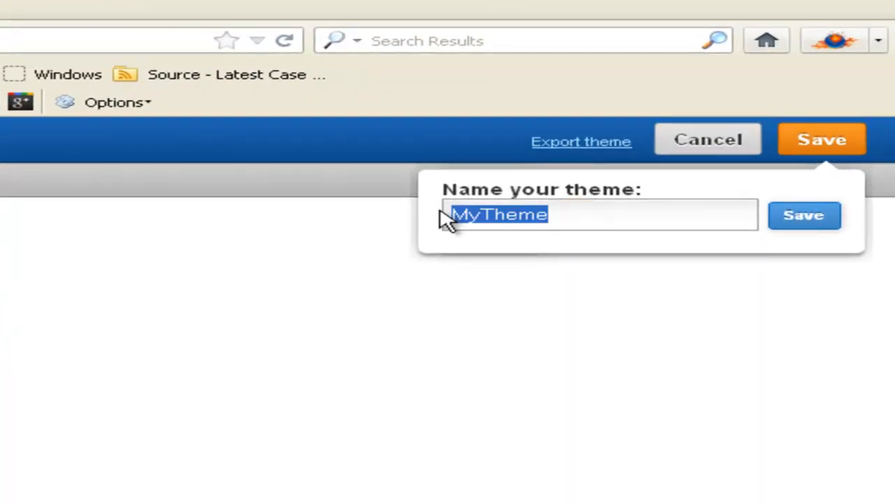
{"action": "type", "text": "W"}
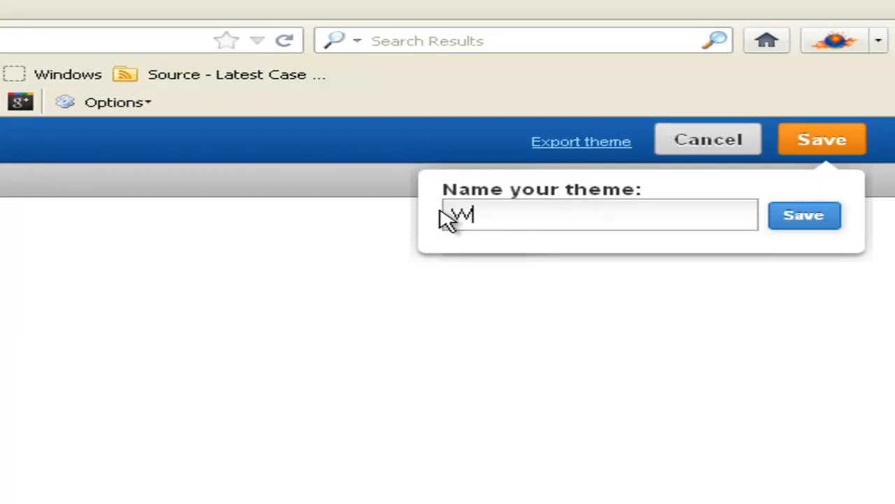
{"action": "type", "text": "HAW"}
{"action": "left_click", "coordinate": [804, 218]}
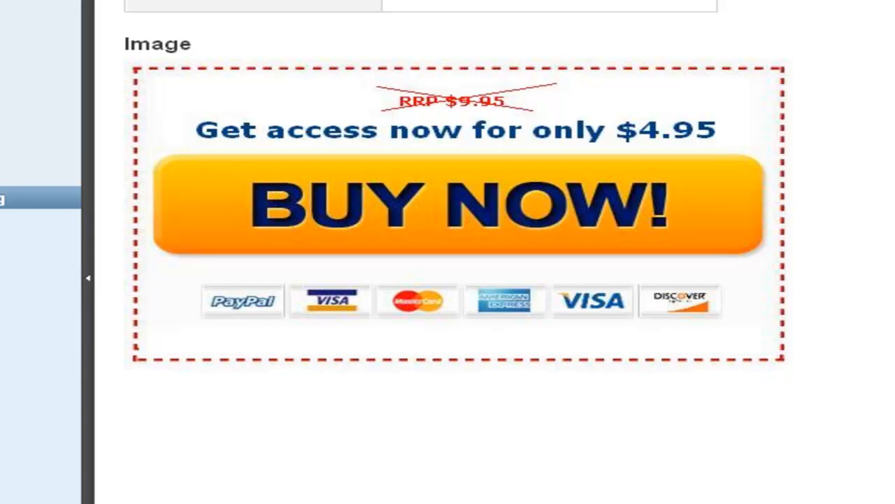
{"action": "right_click", "coordinate": [489, 208]}
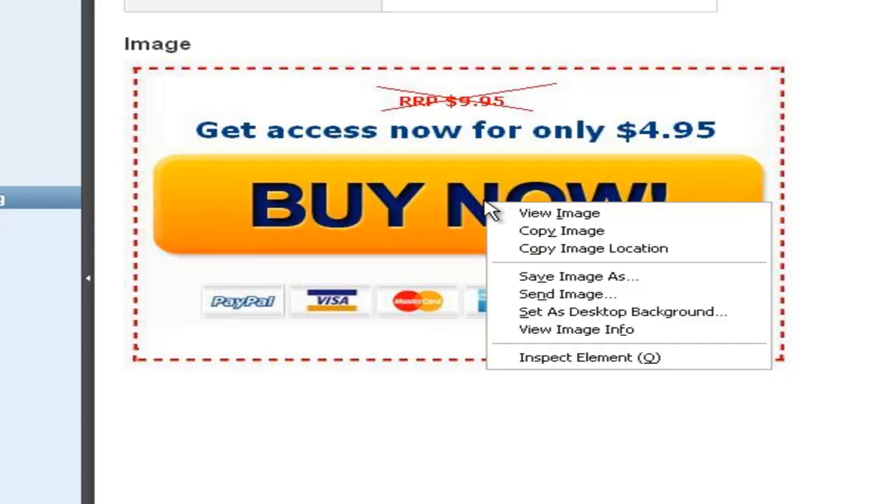
{"action": "left_click", "coordinate": [553, 251]}
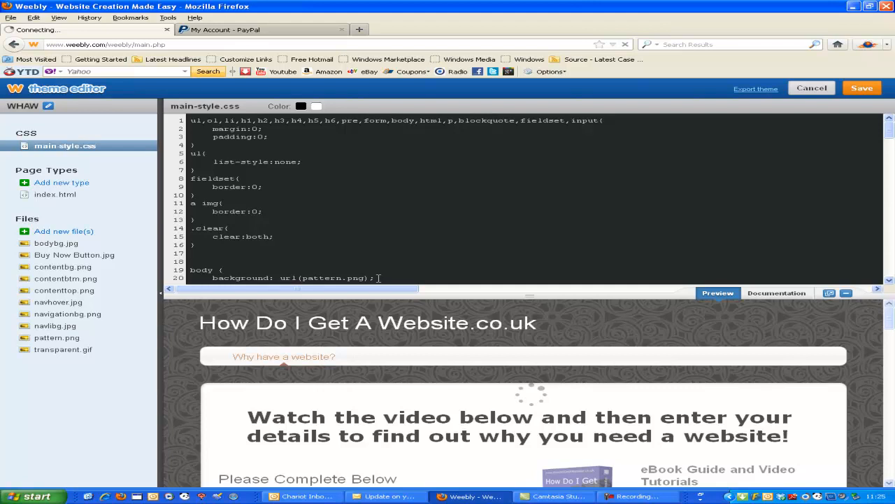
Switch to PayPal, open the details of Website Payments Standard and start creating a Buy Now button.
{"action": "left_click", "coordinate": [271, 34]}
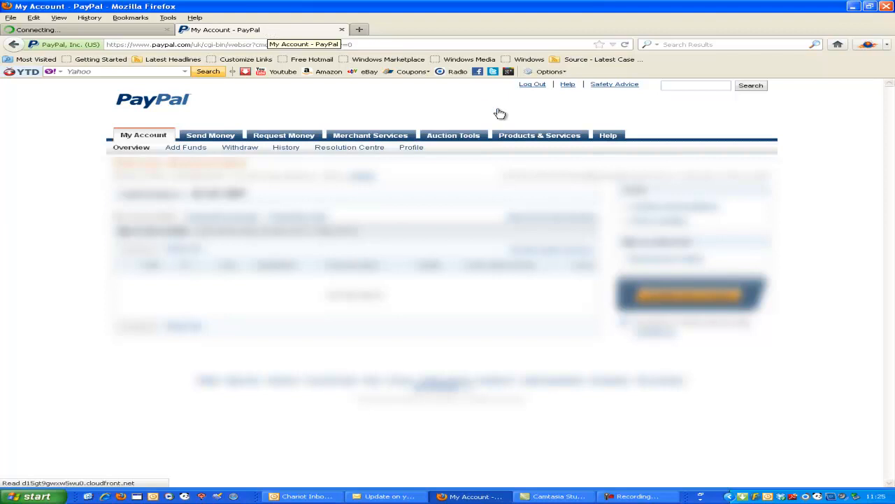
{"action": "left_click", "coordinate": [539, 137]}
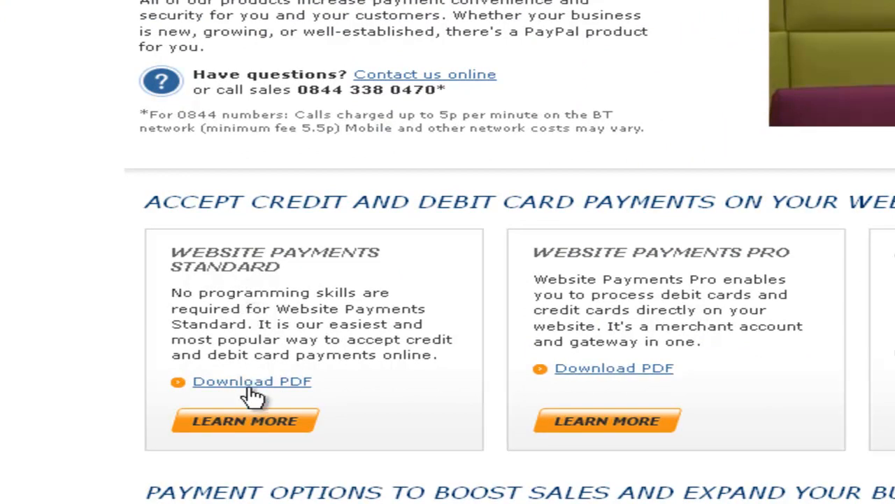
{"action": "left_click", "coordinate": [252, 425]}
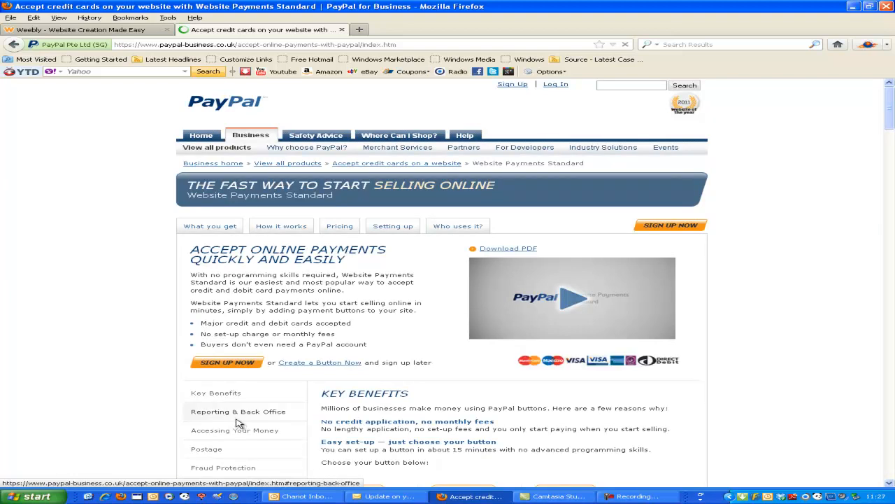
{"action": "scroll", "coordinate": [239, 423], "scroll_direction": "down", "scroll_amount": 5}
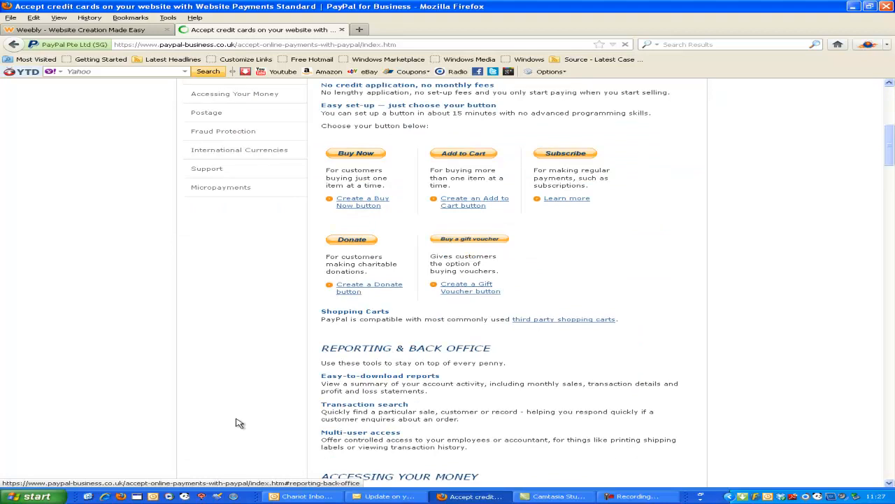
{"action": "scroll", "coordinate": [361, 207], "scroll_direction": "up", "scroll_amount": 3}
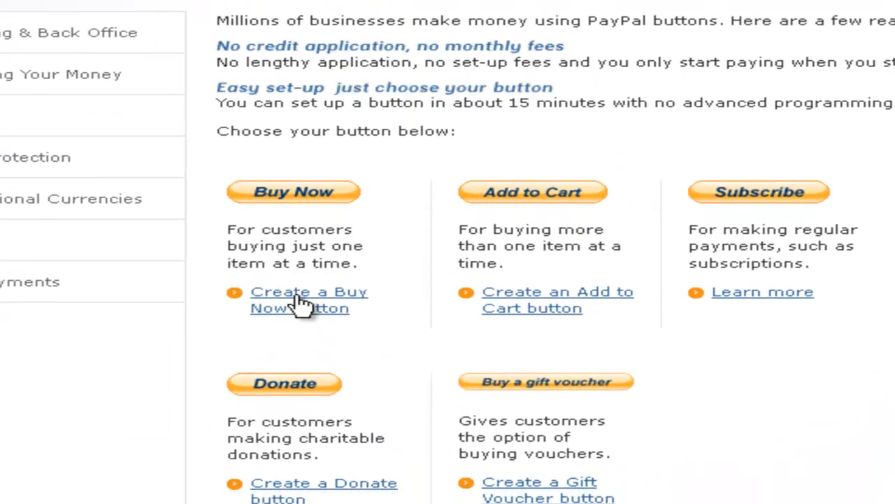
{"action": "left_click", "coordinate": [297, 297]}
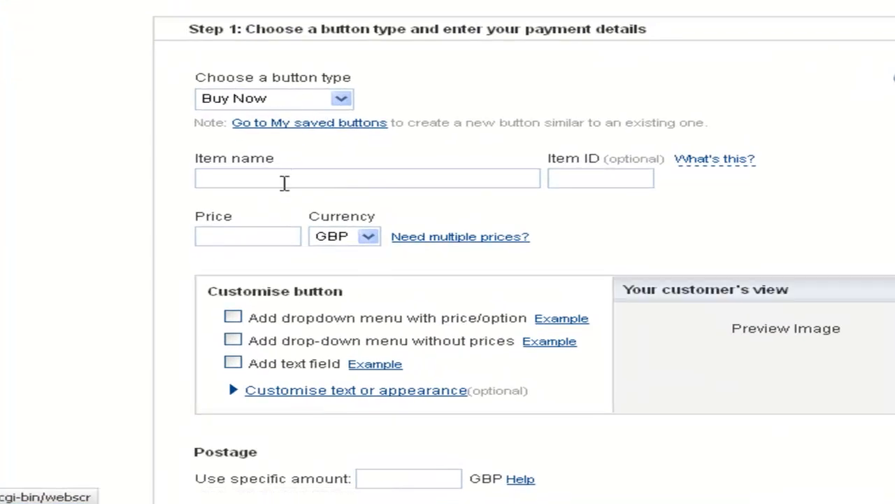
Name the button's item Test 1 and set its price to 4.95 with USD as the currency.
{"action": "left_click", "coordinate": [285, 178]}
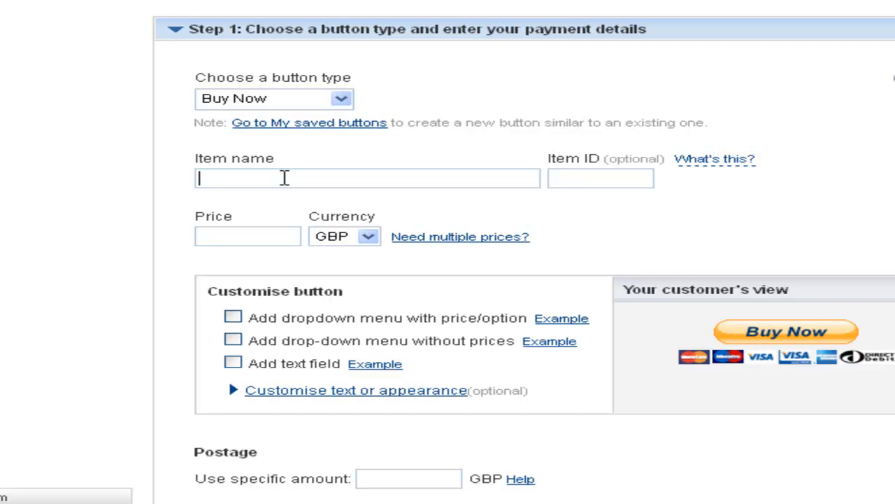
{"action": "type", "text": "Tes"}
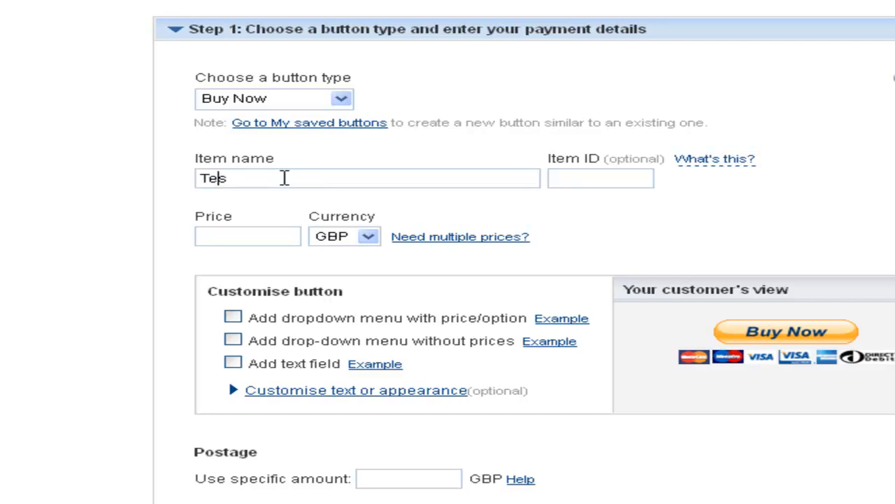
{"action": "type", "text": "t 1"}
{"action": "left_click", "coordinate": [274, 237]}
{"action": "type", "text": "4.95"}
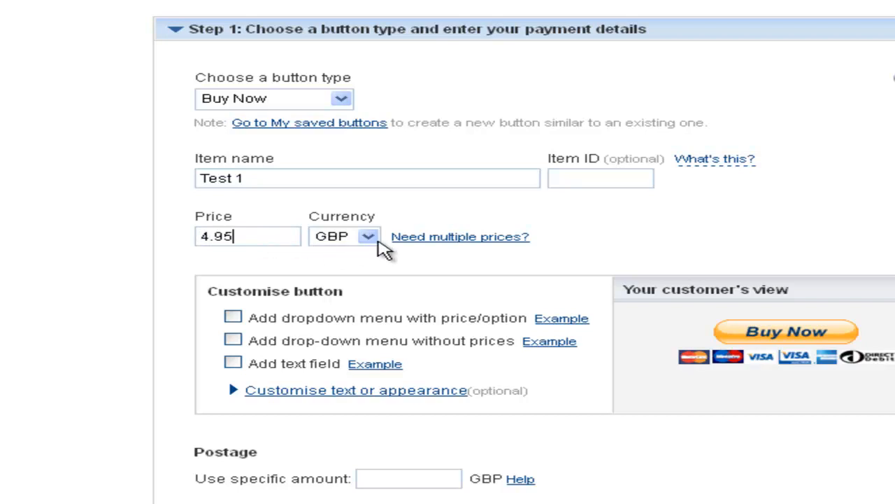
{"action": "left_click", "coordinate": [370, 234]}
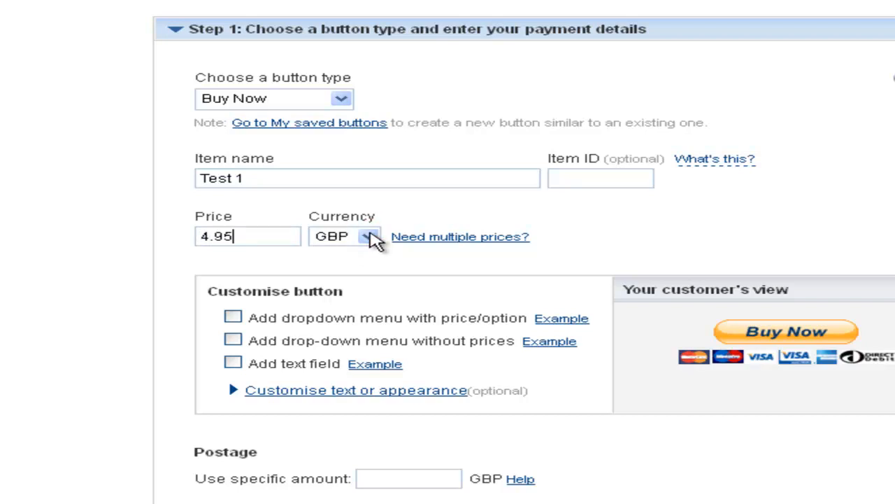
{"action": "left_click", "coordinate": [370, 238]}
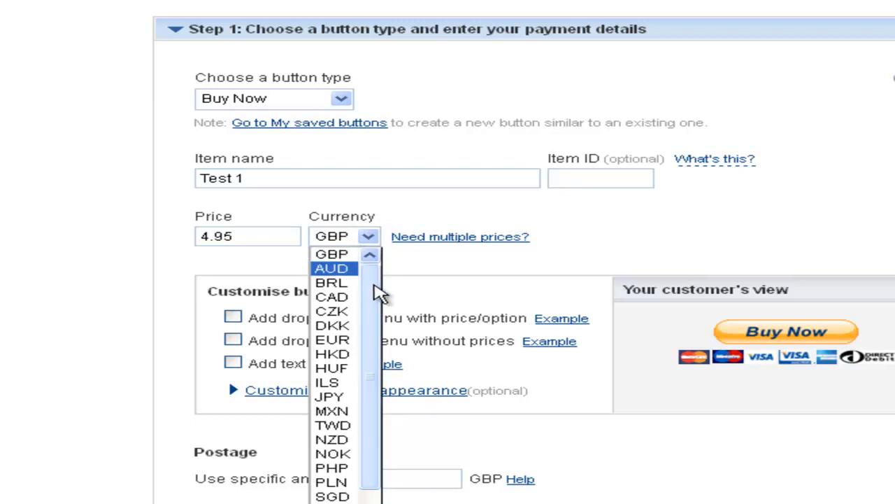
{"action": "left_click_drag", "start_coordinate": [373, 291], "coordinate": [381, 358]}
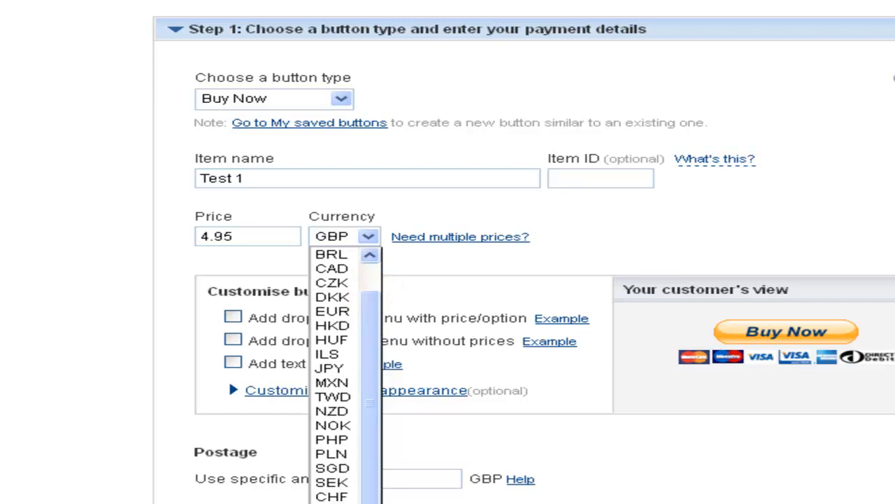
{"action": "left_click", "coordinate": [324, 502]}
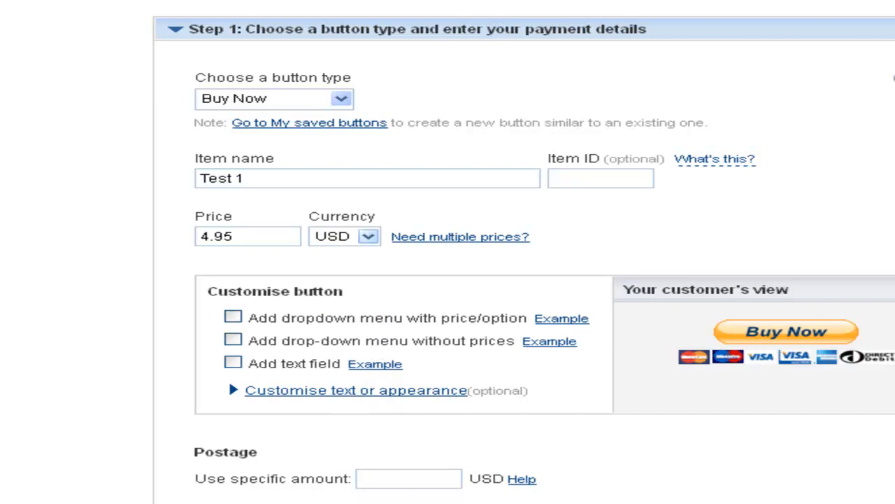
Expand the button's text and appearance customisation and choose to use your own button image.
{"action": "scroll", "coordinate": [523, 251], "scroll_direction": "down", "scroll_amount": 1}
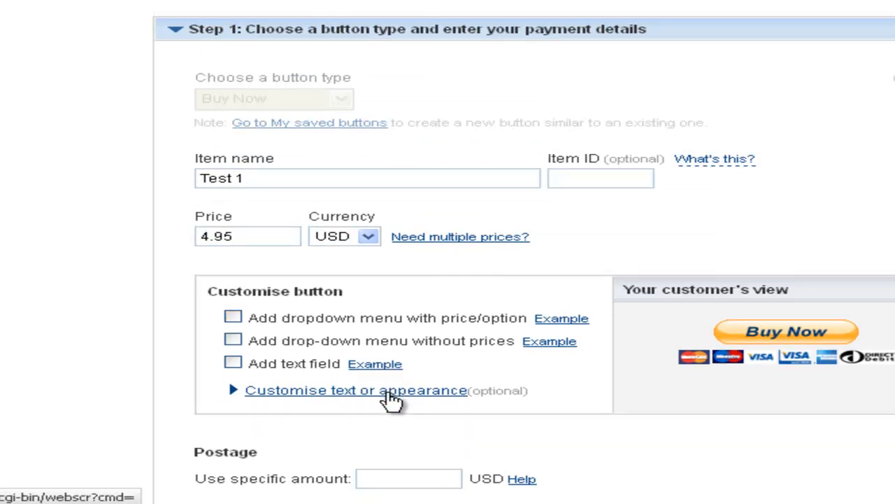
{"action": "left_click", "coordinate": [390, 395]}
{"action": "left_click", "coordinate": [142, 330]}
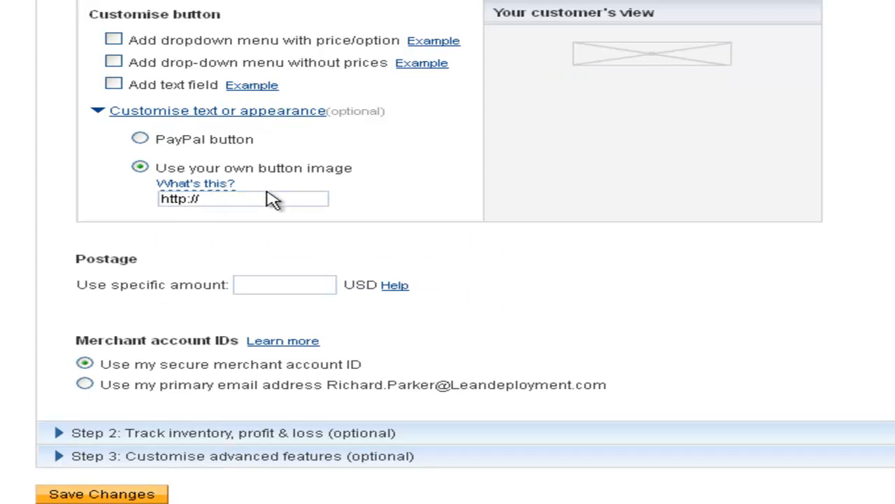
{"action": "mouse_move", "coordinate": [260, 197]}
{"action": "mouse_move", "coordinate": [211, 201]}
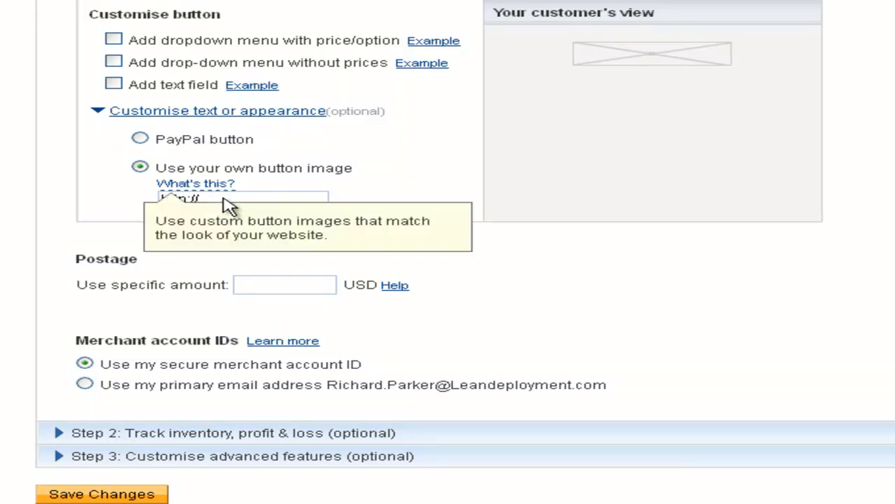
{"action": "left_click", "coordinate": [263, 199]}
{"action": "left_click", "coordinate": [293, 202]}
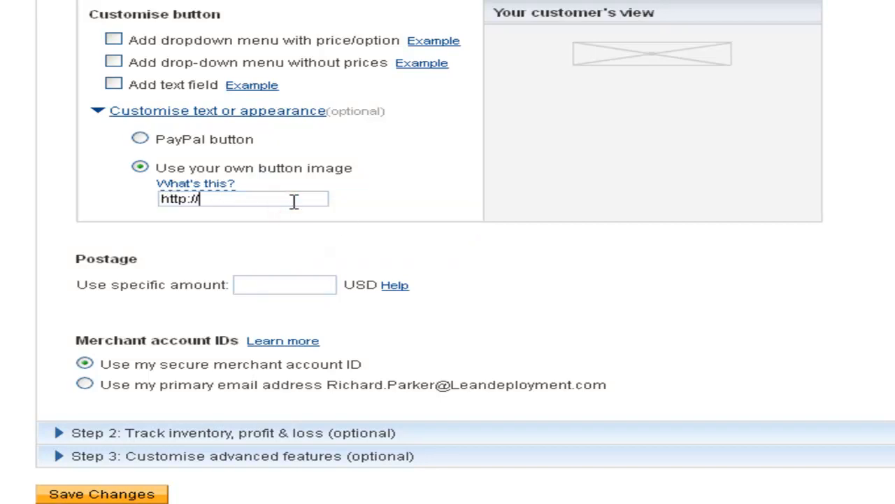
{"action": "key", "text": "BackSpace"}
{"action": "key", "text": "BackSpace"}
{"action": "key", "text": "BackSpace"}
{"action": "key", "text": "BackSpace"}
{"action": "key", "text": "BackSpace"}
{"action": "key", "text": "BackSpace"}
{"action": "key", "text": "BackSpace"}
{"action": "right_click", "coordinate": [293, 204]}
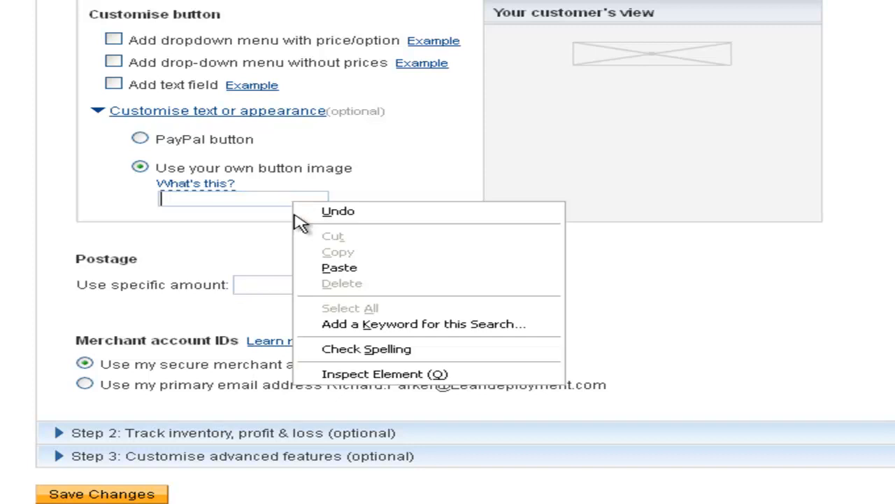
{"action": "left_click", "coordinate": [339, 269]}
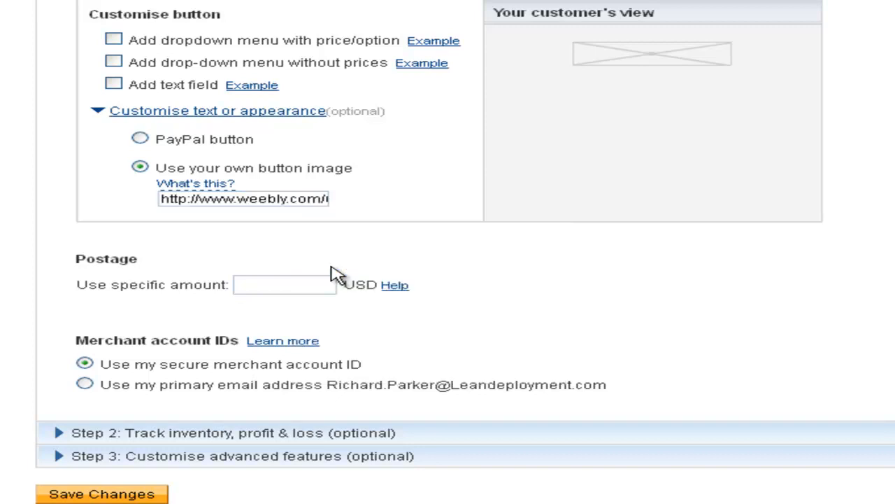
{"action": "left_click", "coordinate": [270, 200]}
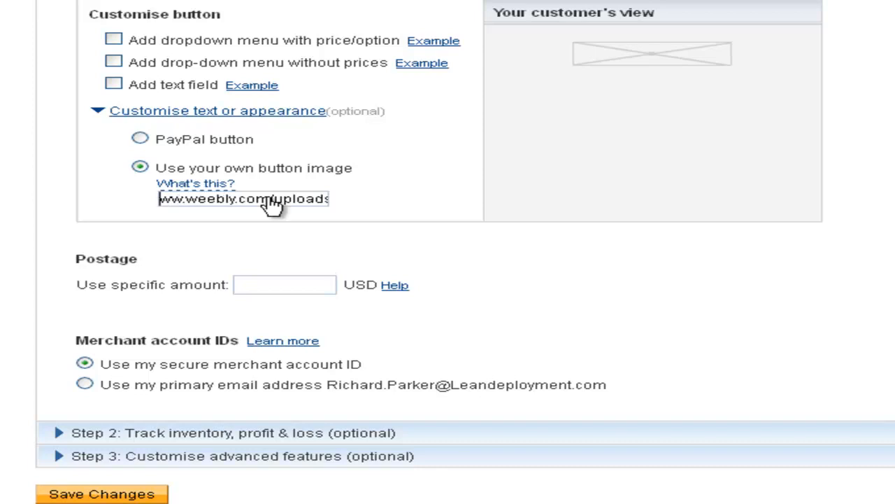
Save the Buy Now button's changes and copy its complete generated website code.
{"action": "left_click", "coordinate": [105, 494]}
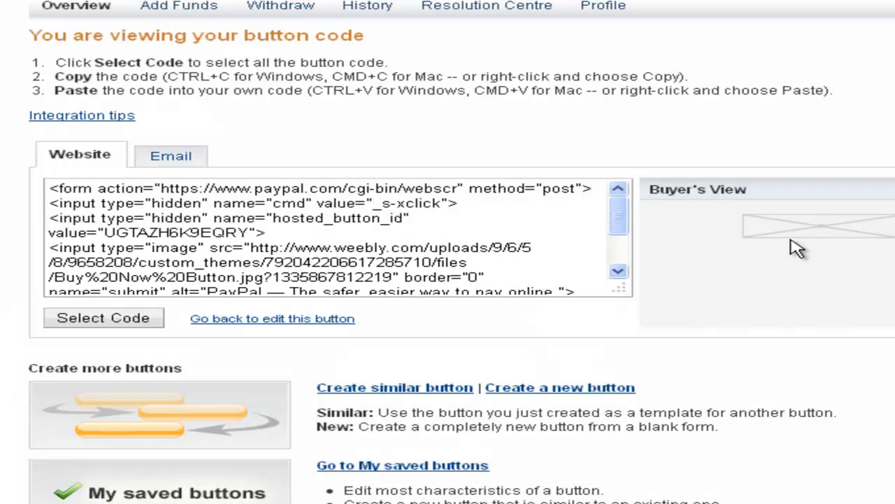
{"action": "left_click", "coordinate": [103, 319]}
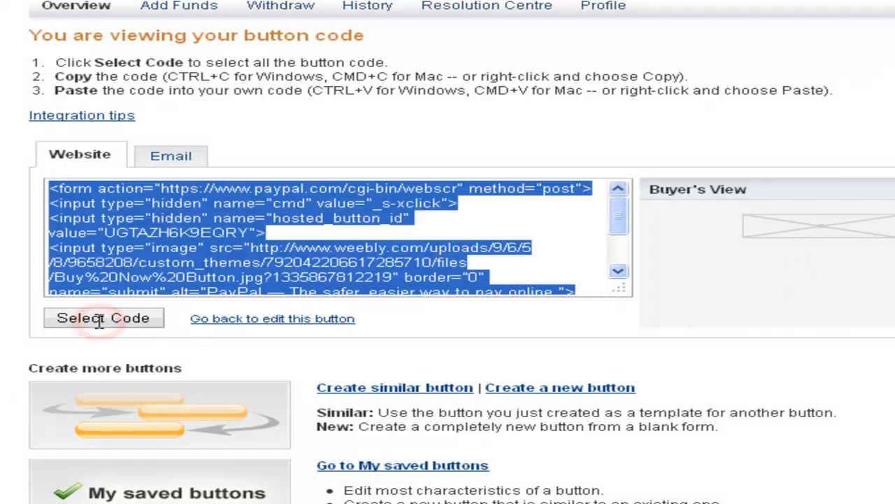
{"action": "right_click", "coordinate": [204, 214]}
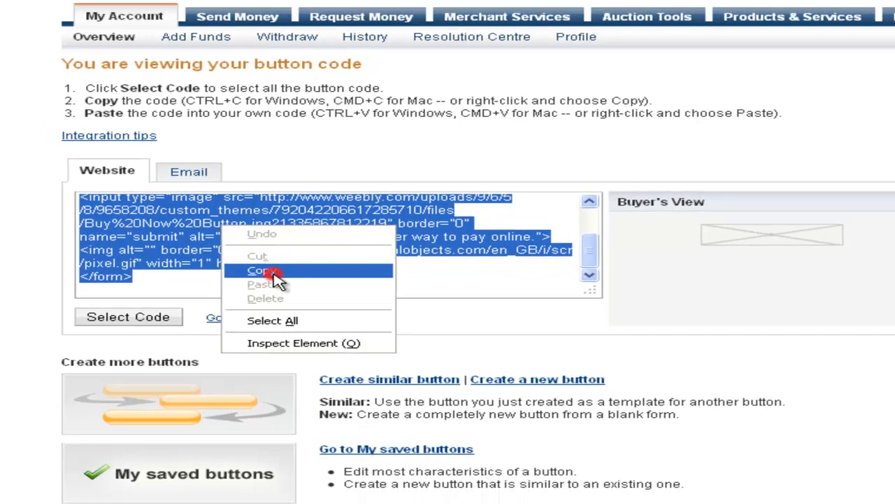
{"action": "left_click", "coordinate": [265, 270]}
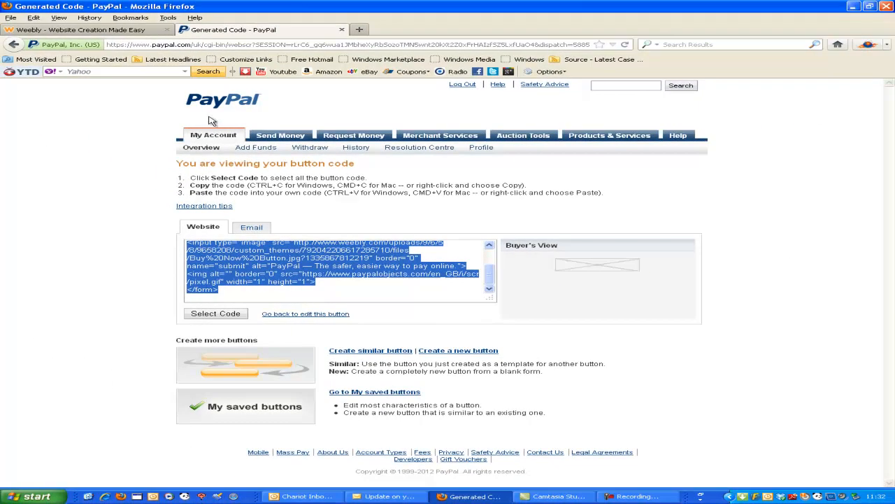
Switch to the Weebly site and exit the theme editor to return to the page editor.
{"action": "left_click", "coordinate": [122, 30]}
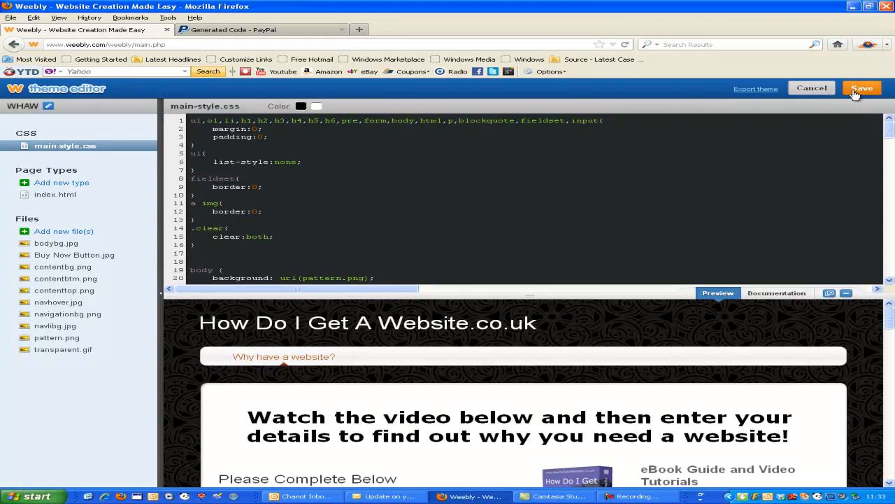
{"action": "left_click", "coordinate": [800, 92]}
{"action": "left_click", "coordinate": [801, 91]}
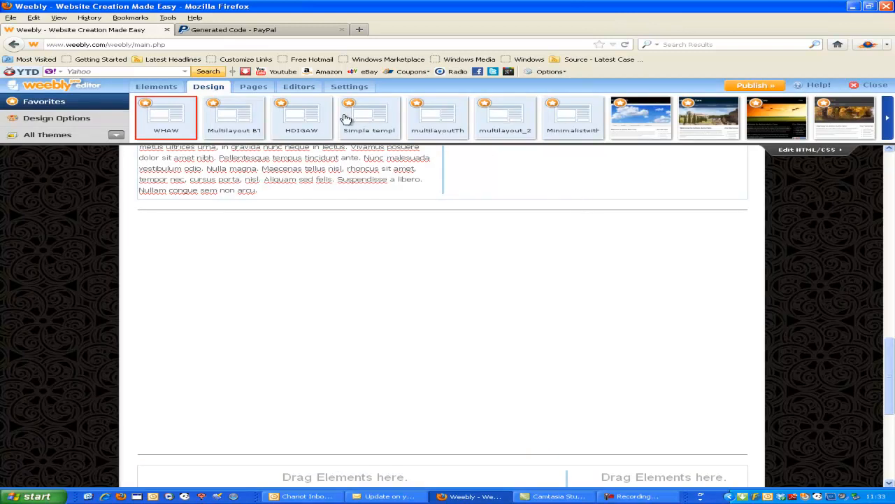
Add a Custom HTML element between the page's two divider lines and replace its placeholder text with the copied PayPal button code.
{"action": "left_click", "coordinate": [151, 92]}
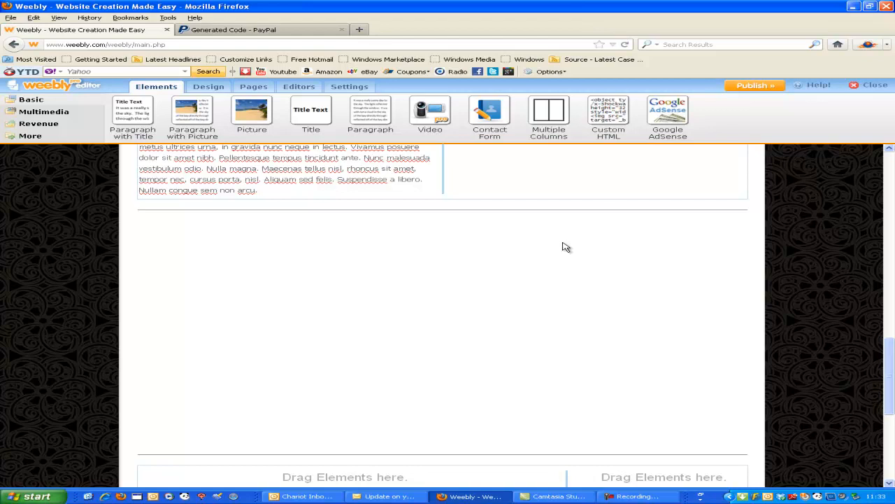
{"action": "left_click_drag", "start_coordinate": [563, 242], "coordinate": [563, 242]}
{"action": "left_click", "coordinate": [205, 228]}
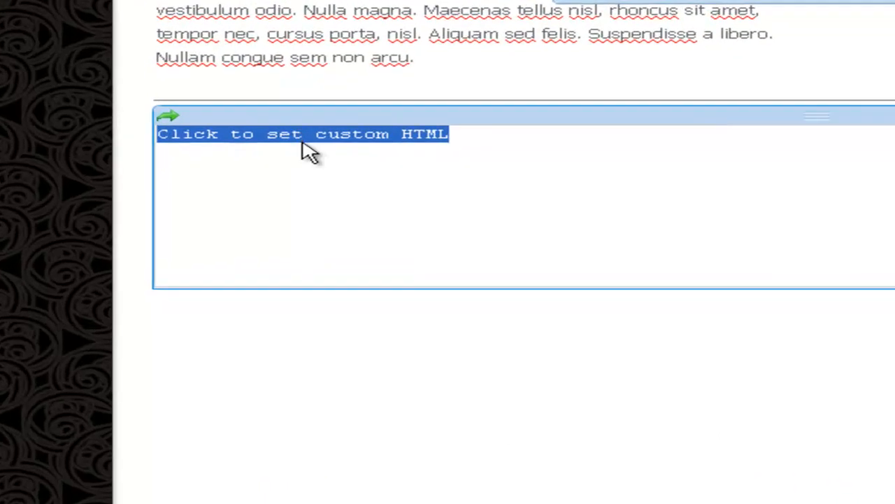
{"action": "right_click", "coordinate": [306, 151]}
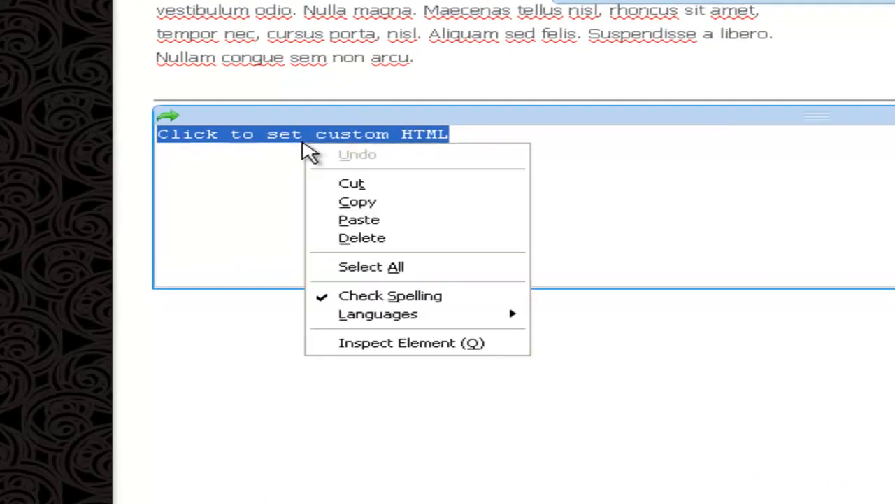
{"action": "left_click", "coordinate": [353, 220]}
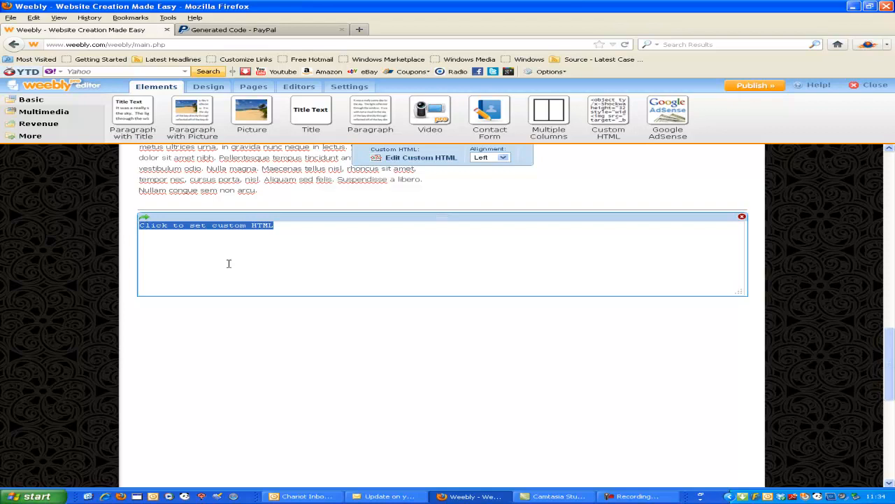
{"action": "key", "text": "ctrl+v"}
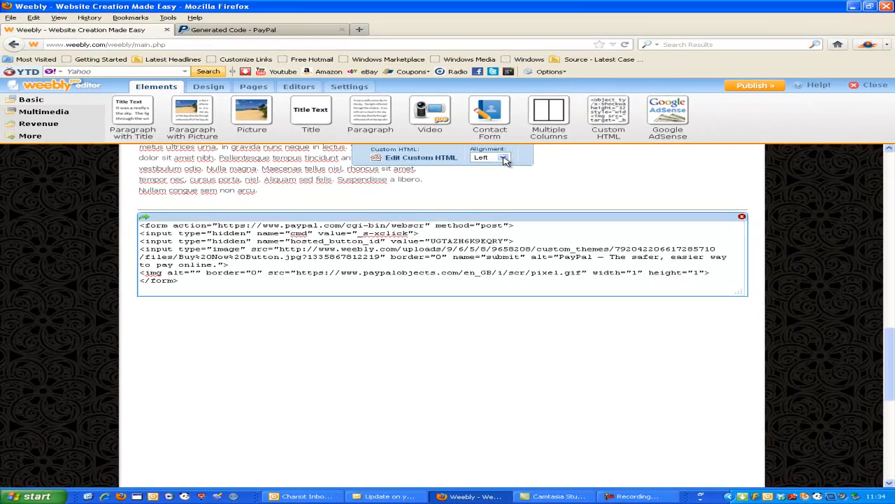
Try Right alignment on the Buy Now button's Custom HTML element, and settle on Center.
{"action": "left_click", "coordinate": [504, 158]}
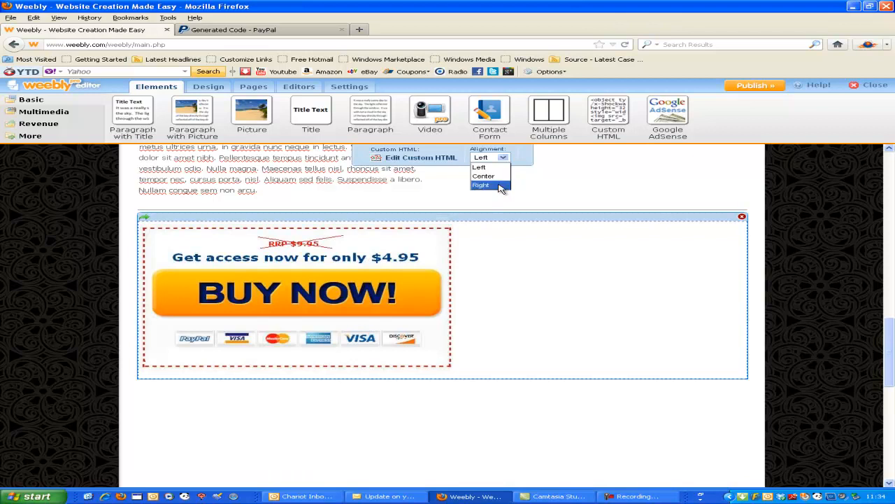
{"action": "left_click", "coordinate": [501, 188]}
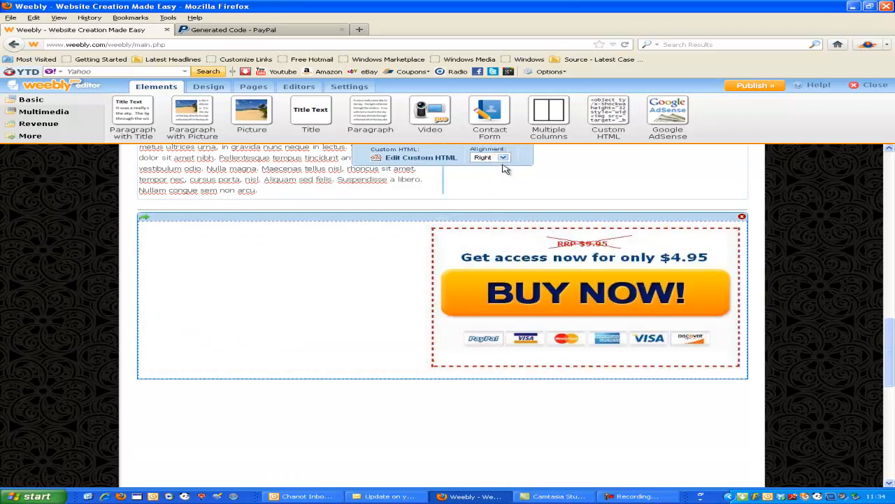
{"action": "left_click", "coordinate": [503, 159]}
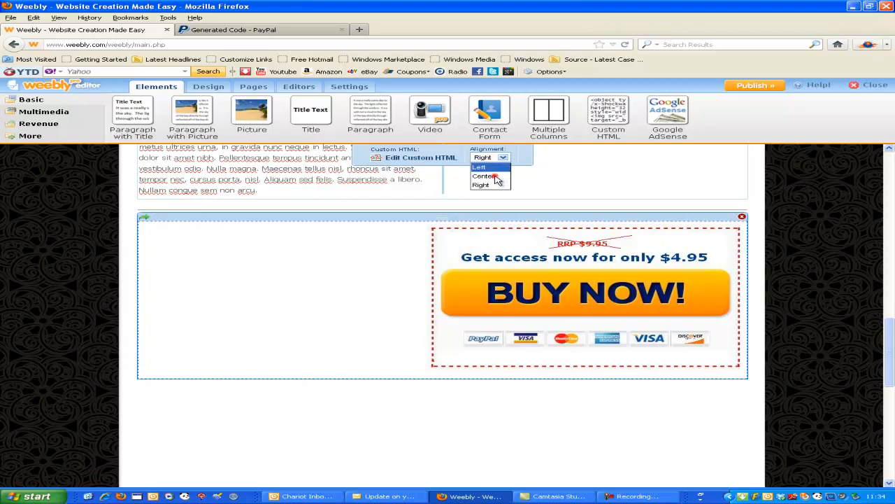
{"action": "left_click", "coordinate": [496, 177]}
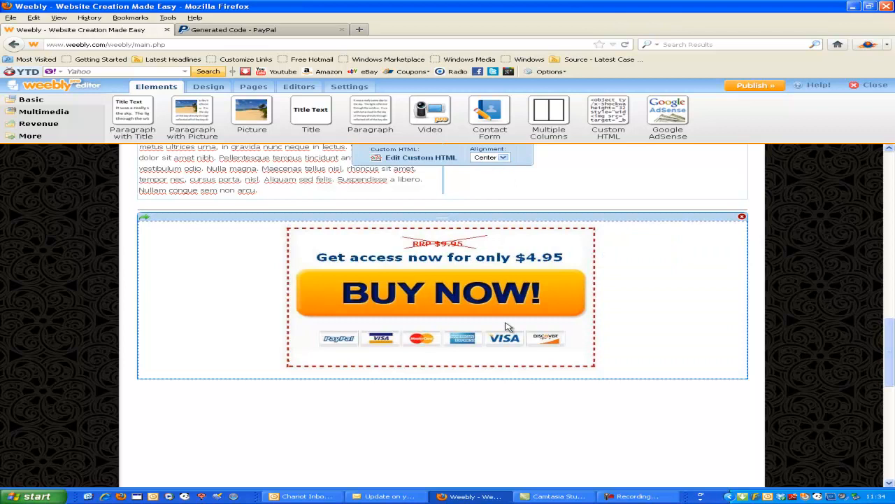
{"action": "left_click", "coordinate": [509, 400]}
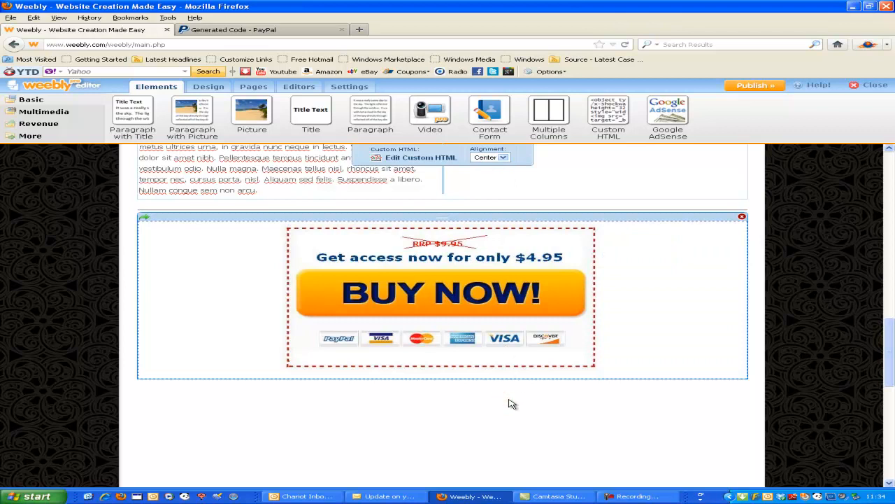